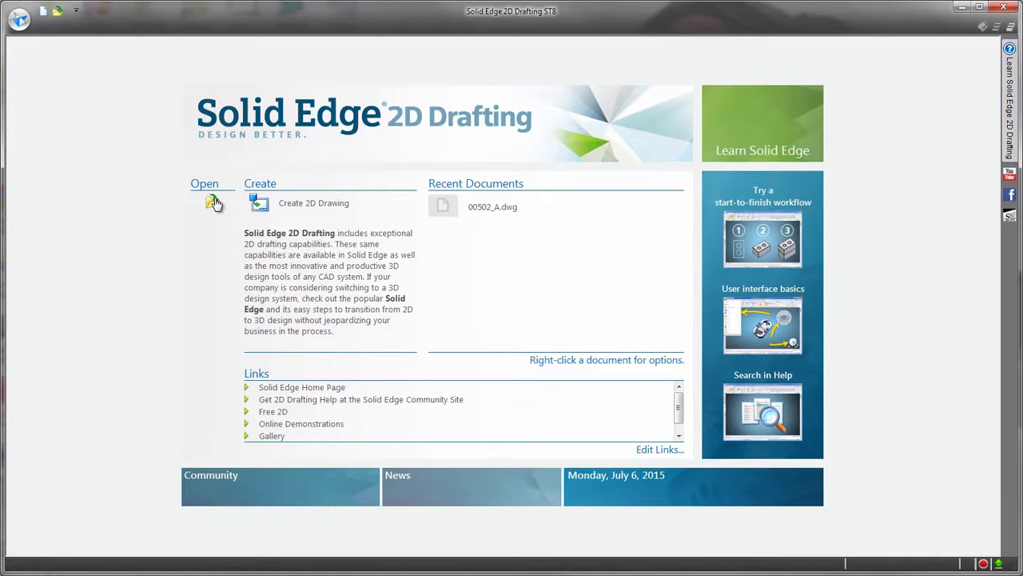
Browse to the AutoCAD_Hub drawing with the AutoCAD drawing file type selected
{"action": "left_click", "coordinate": [213, 203]}
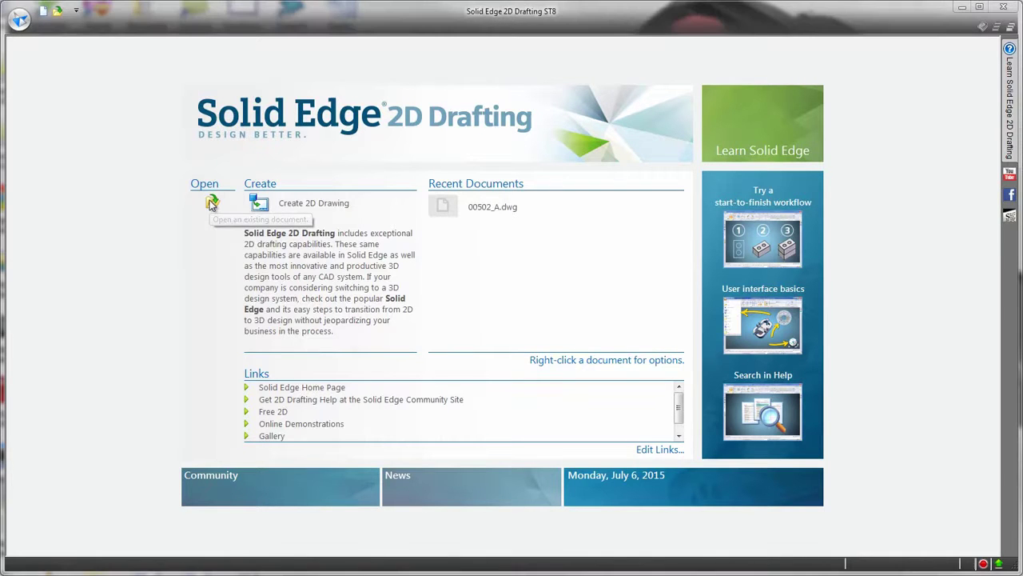
{"action": "left_click", "coordinate": [753, 495]}
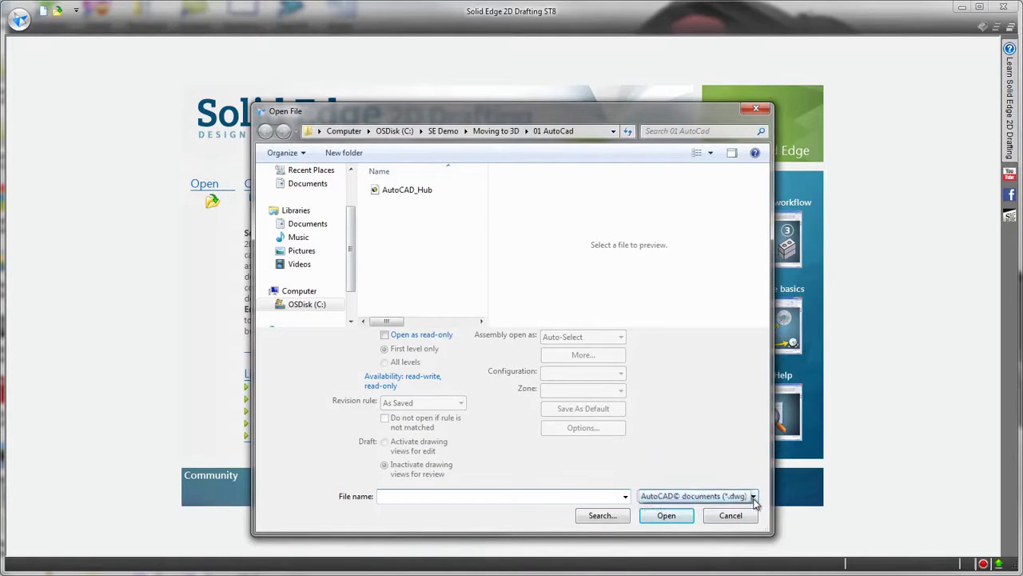
{"action": "left_click", "coordinate": [766, 548]}
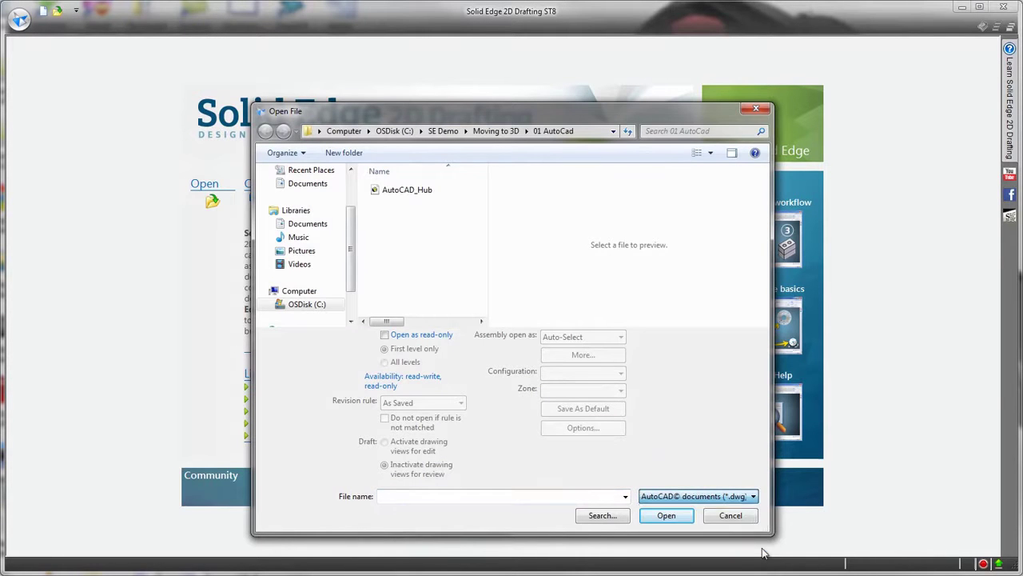
{"action": "left_click", "coordinate": [416, 192]}
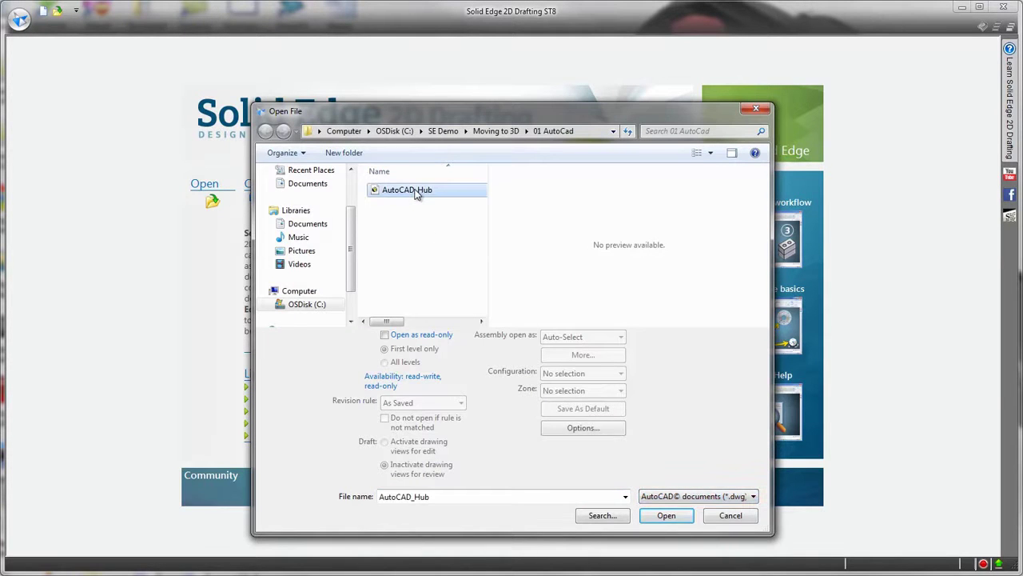
Preview AutoCAD_Hub in the translation settings, fitted on a white background
{"action": "left_click", "coordinate": [583, 429]}
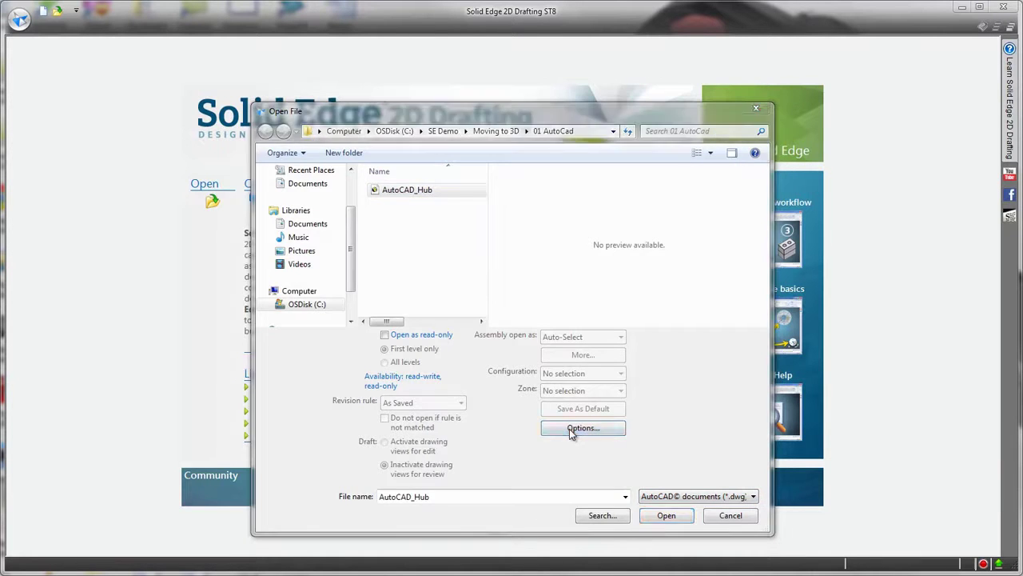
{"action": "left_click", "coordinate": [410, 242]}
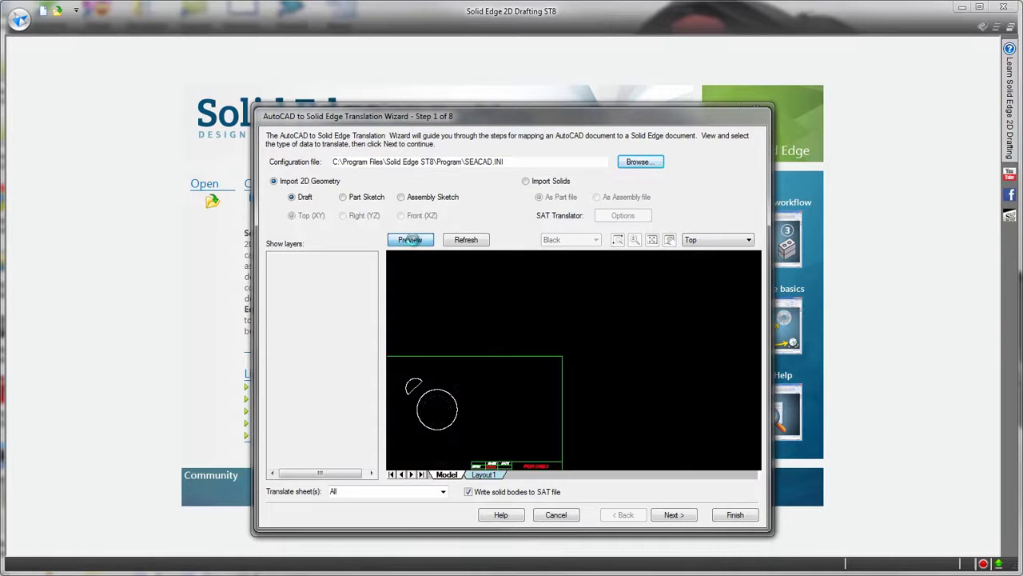
{"action": "left_click", "coordinate": [652, 241]}
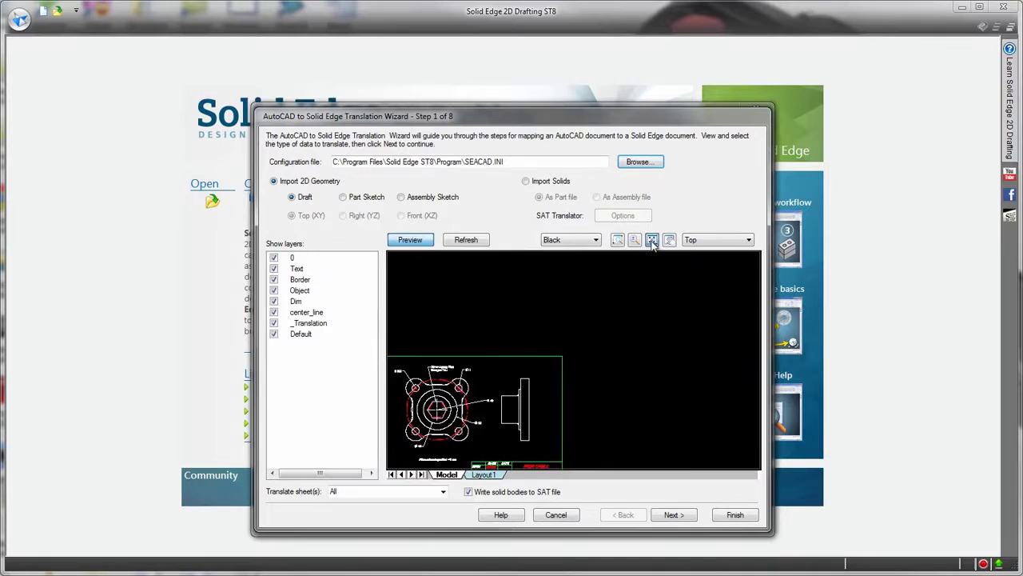
{"action": "left_click", "coordinate": [596, 240]}
{"action": "left_click", "coordinate": [591, 259]}
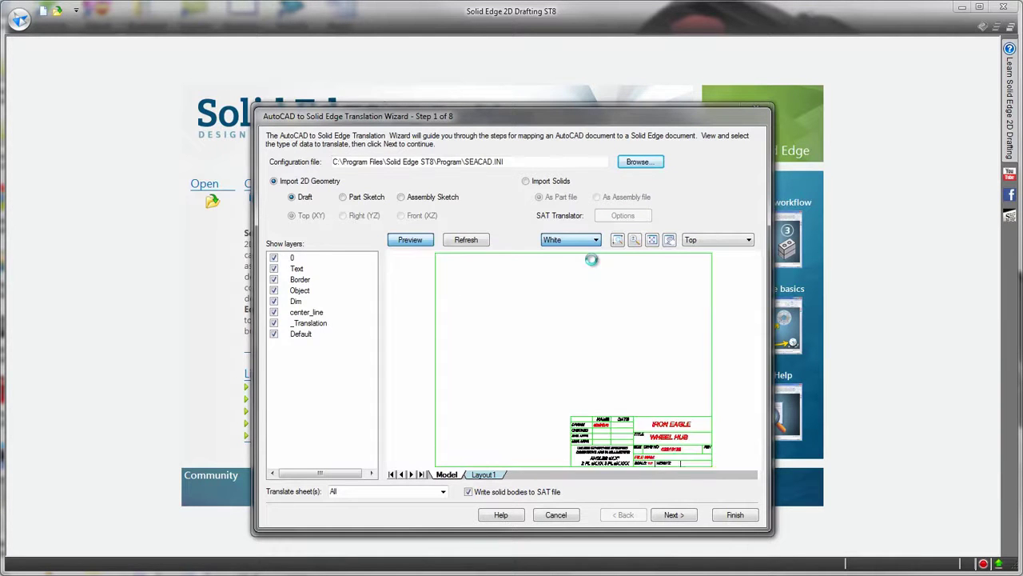
Step through units, line type, line width, font and hatch mappings, then cancel without saving
{"action": "left_click", "coordinate": [672, 516]}
{"action": "left_click", "coordinate": [671, 516]}
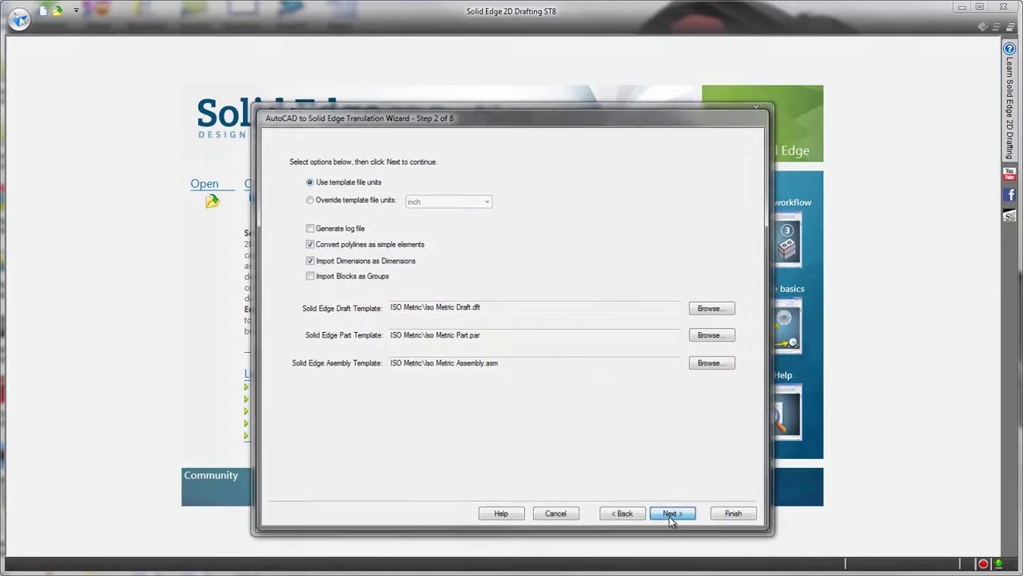
{"action": "left_click", "coordinate": [670, 517]}
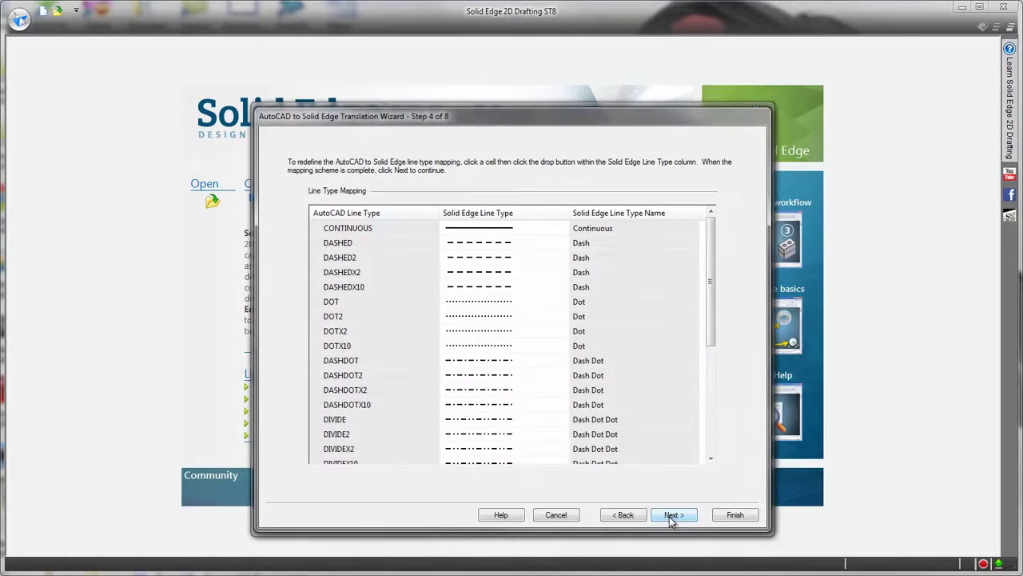
{"action": "left_click", "coordinate": [671, 517]}
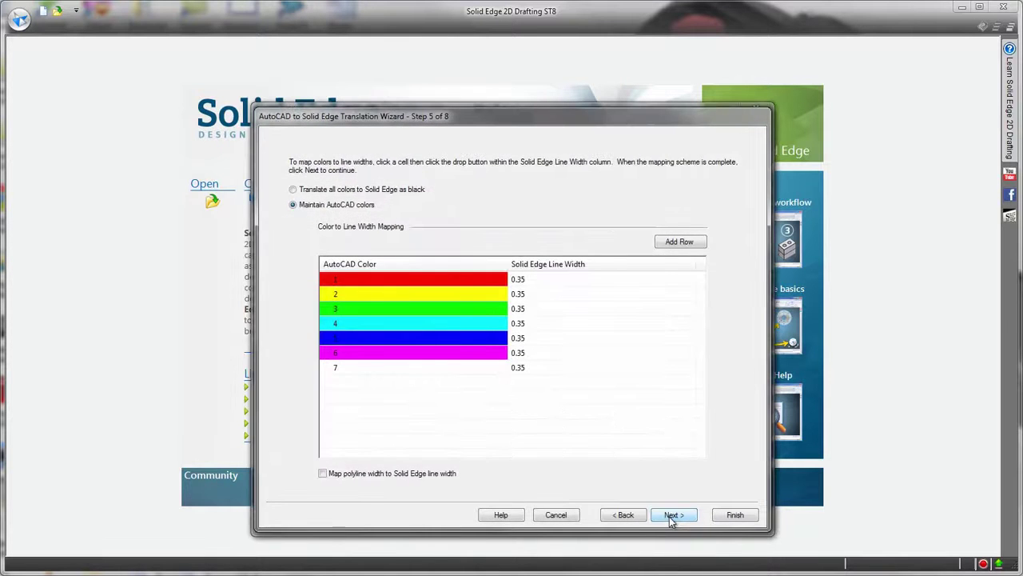
{"action": "left_click", "coordinate": [672, 516]}
{"action": "left_click", "coordinate": [671, 517]}
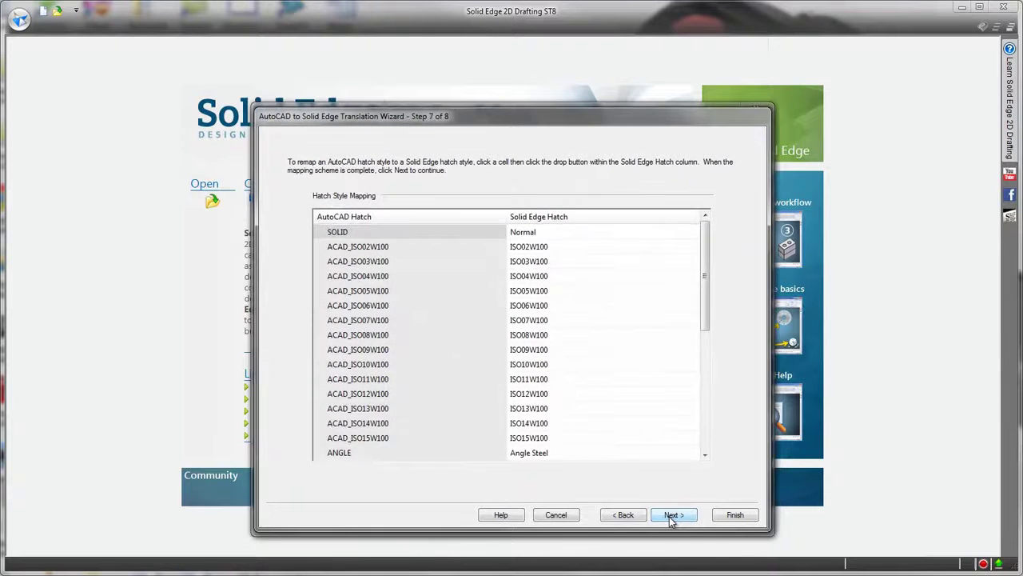
{"action": "left_click", "coordinate": [672, 517]}
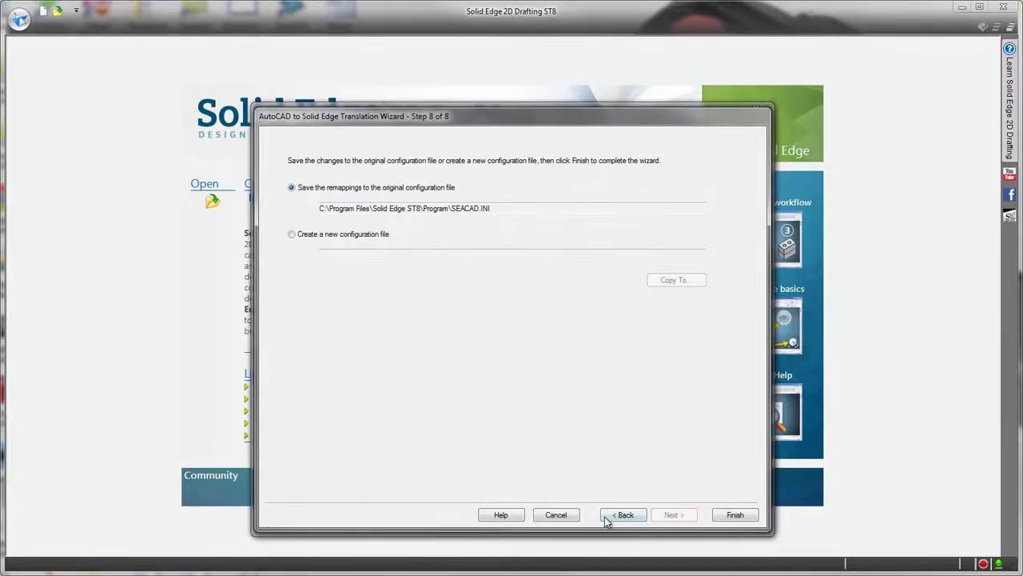
{"action": "left_click", "coordinate": [571, 515]}
Open AutoCAD_Hub with the default template and fit the sheet in the window
{"action": "left_click", "coordinate": [676, 515]}
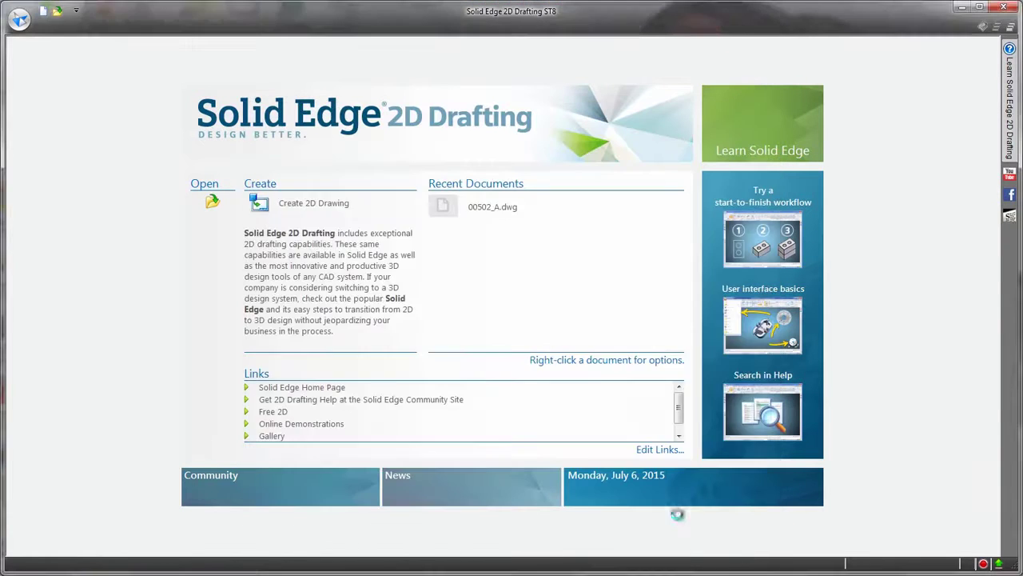
{"action": "left_click", "coordinate": [631, 432]}
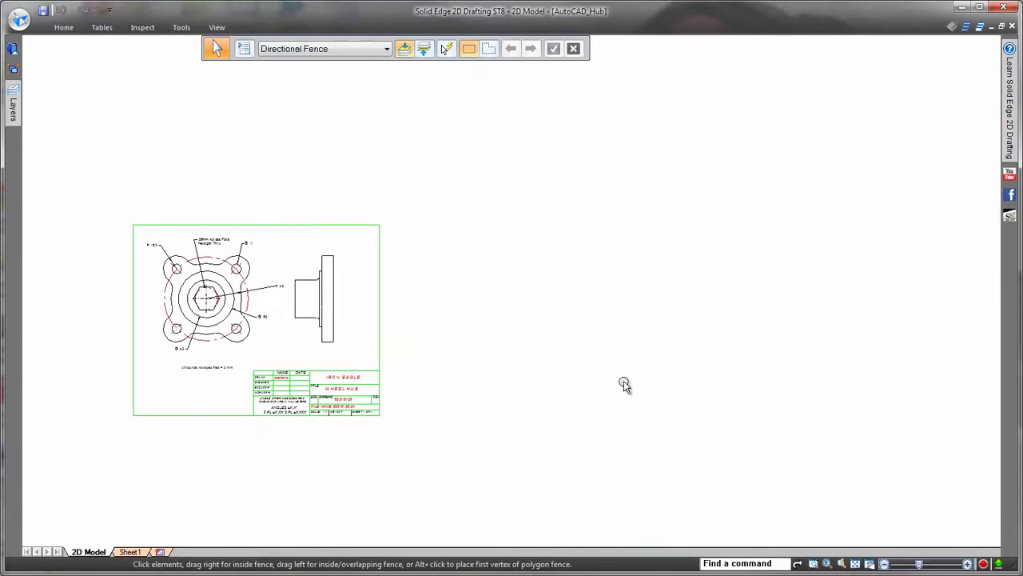
{"action": "key", "text": "ctrl+f"}
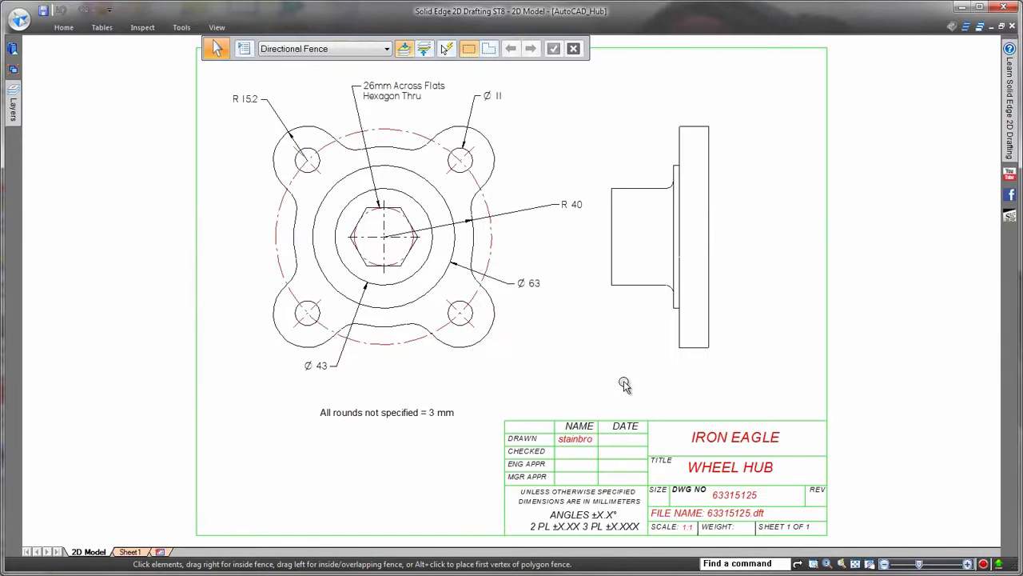
Hide and then re-show the center_line layer to check the red centre lines
{"action": "left_click", "coordinate": [13, 110]}
{"action": "left_click", "coordinate": [90, 159]}
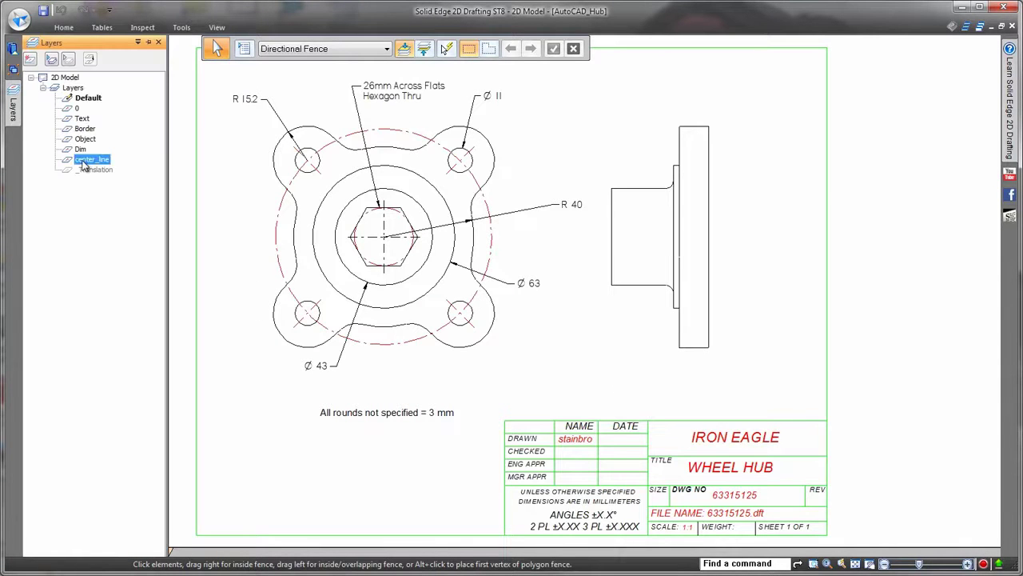
{"action": "left_click", "coordinate": [69, 62]}
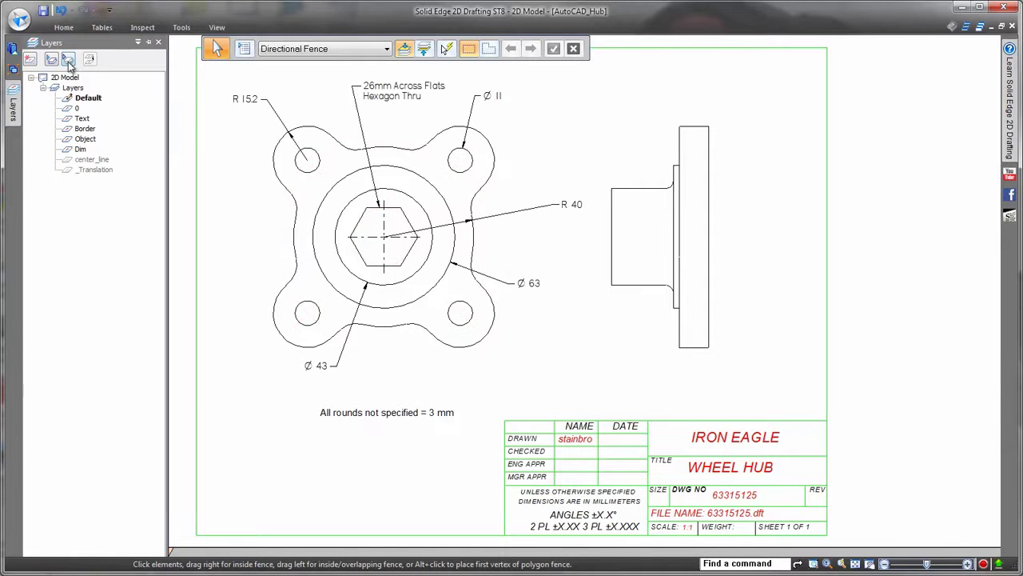
{"action": "left_click", "coordinate": [84, 160]}
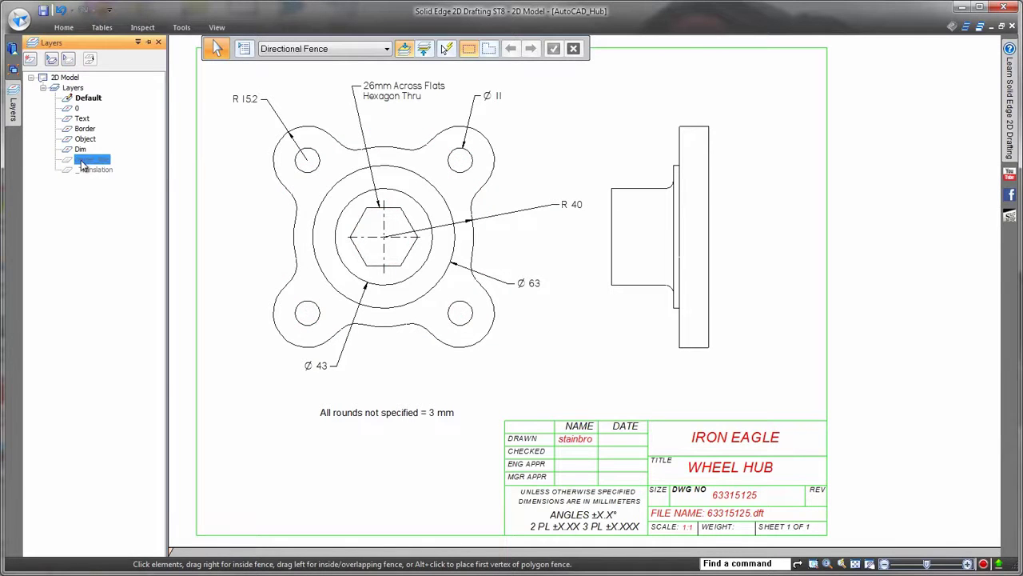
{"action": "left_click", "coordinate": [51, 61]}
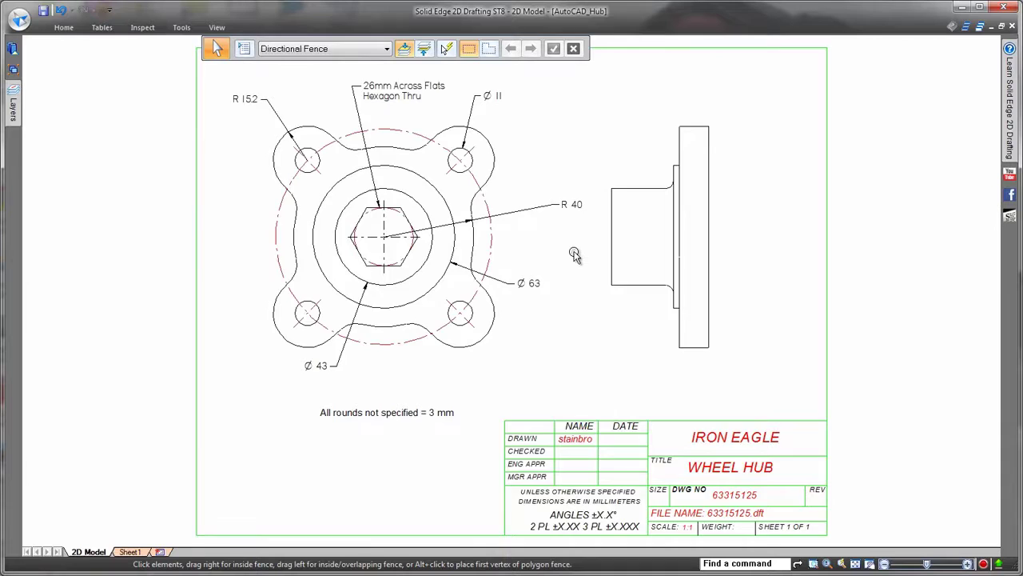
Start a Line with red colour, dashed style and a set line width
{"action": "scroll", "coordinate": [574, 250], "scroll_direction": "up", "scroll_amount": 2}
{"action": "middle_click_drag", "start_coordinate": [576, 252], "coordinate": [532, 334]}
{"action": "right_click", "coordinate": [550, 133]}
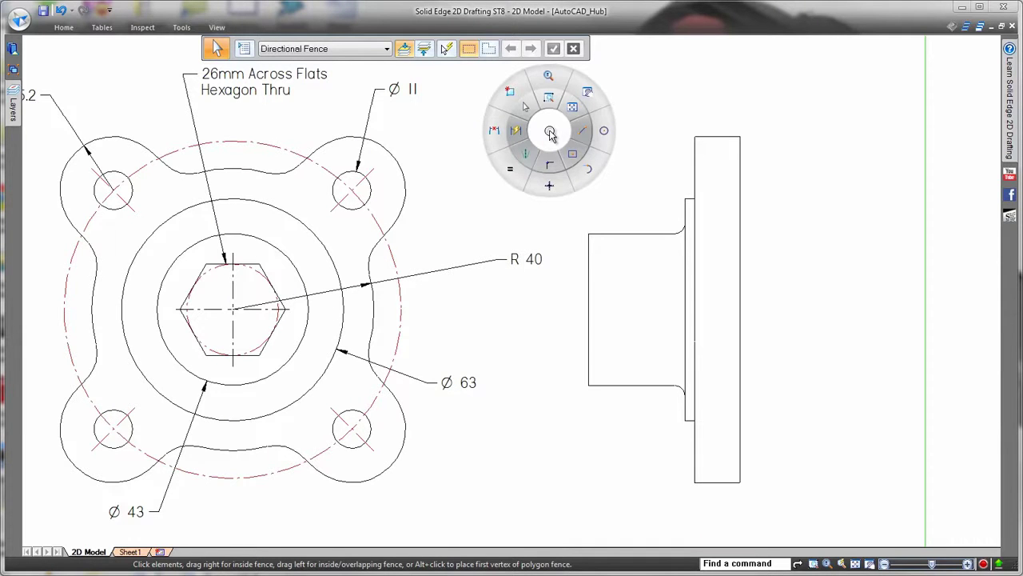
{"action": "left_click", "coordinate": [582, 130]}
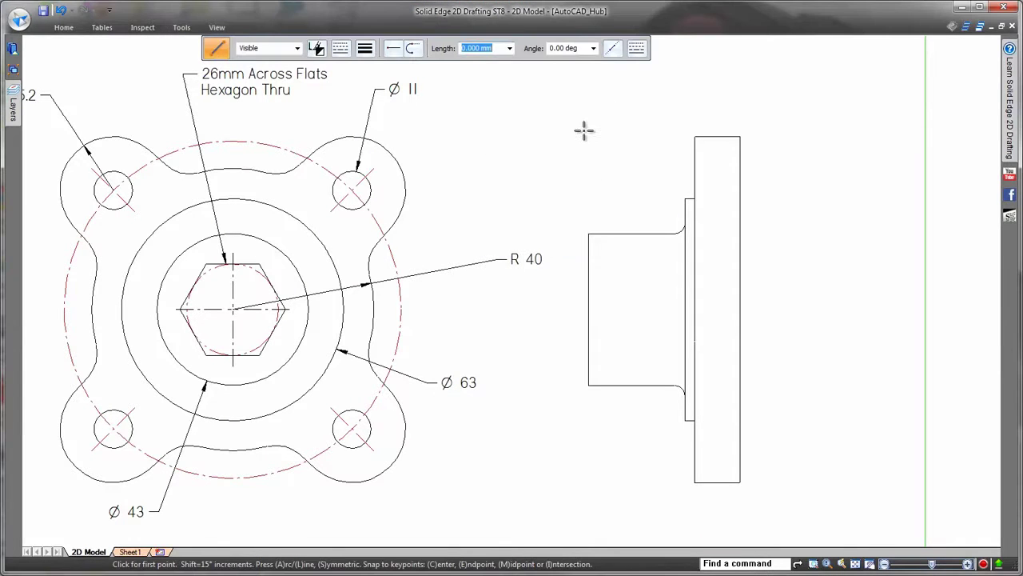
{"action": "left_click", "coordinate": [317, 48]}
{"action": "left_click", "coordinate": [393, 83]}
{"action": "left_click", "coordinate": [341, 48]}
{"action": "left_click", "coordinate": [351, 75]}
{"action": "left_click", "coordinate": [364, 52]}
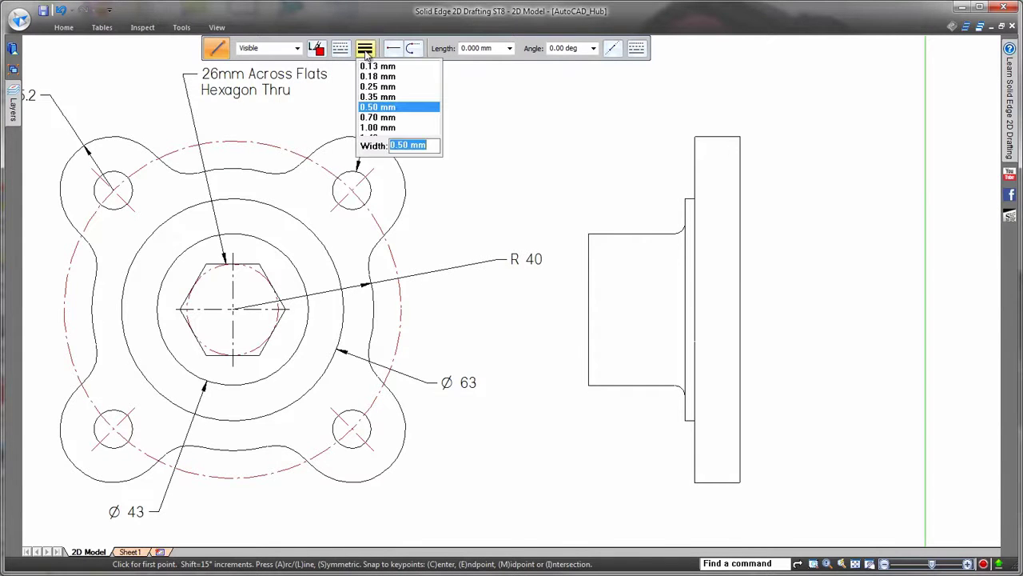
{"action": "left_click", "coordinate": [379, 97]}
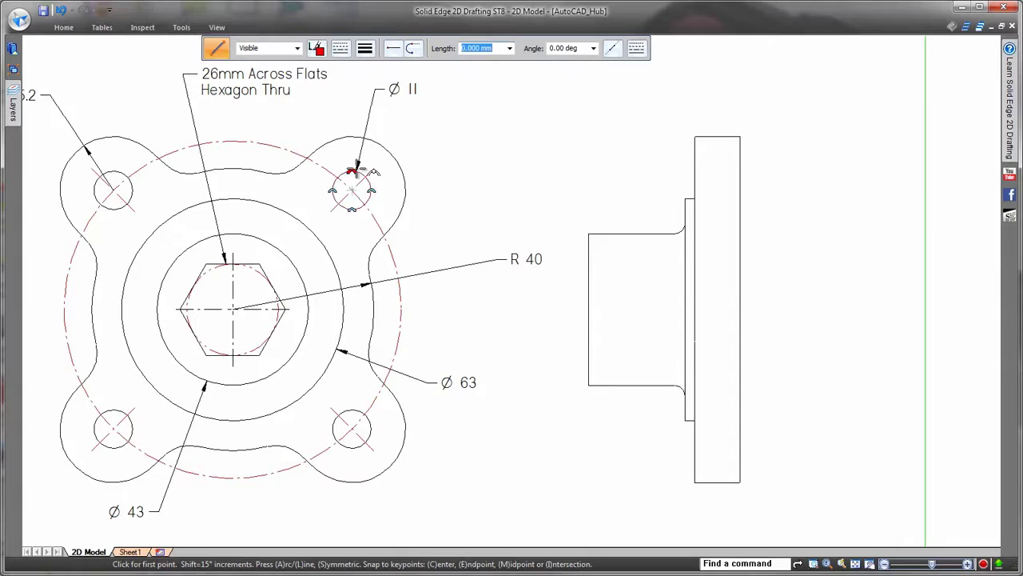
Draw six horizontal hidden lines across the side view for the bolt holes and hexagon
{"action": "left_click", "coordinate": [695, 171]}
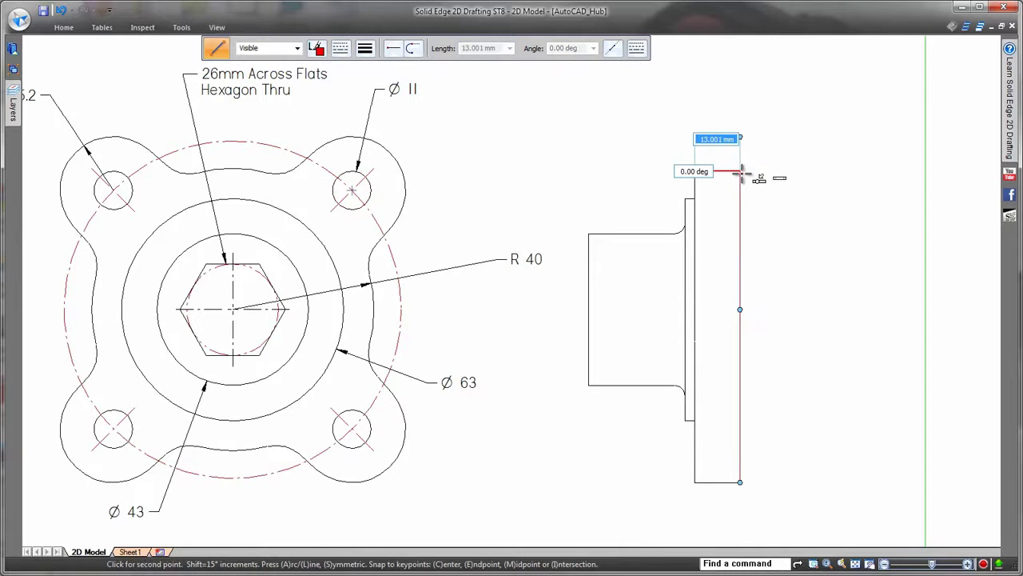
{"action": "left_click", "coordinate": [740, 171]}
{"action": "left_click", "coordinate": [740, 210]}
{"action": "left_click", "coordinate": [589, 264]}
{"action": "left_click", "coordinate": [740, 264]}
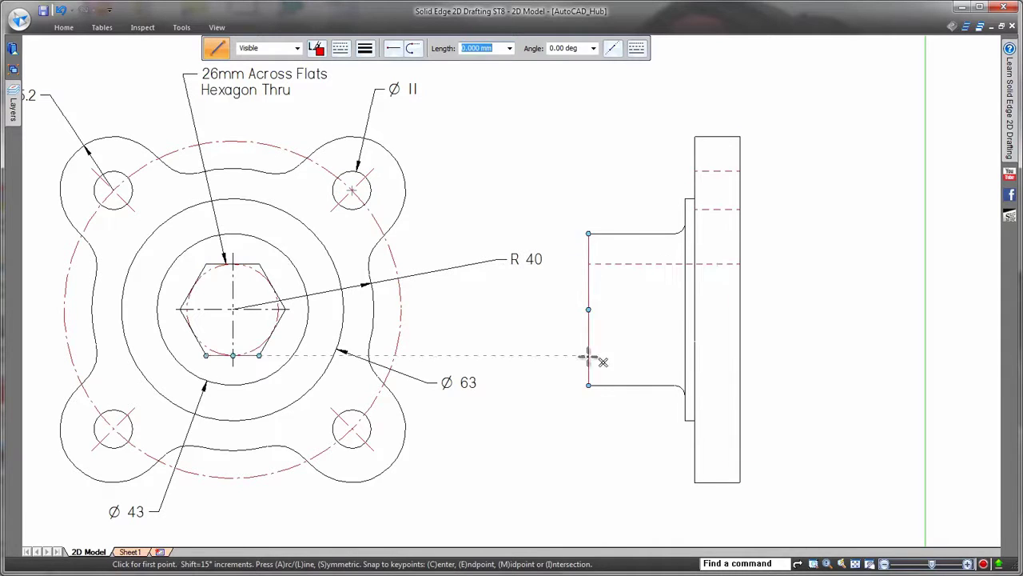
{"action": "left_click", "coordinate": [589, 355]}
{"action": "left_click", "coordinate": [739, 355]}
{"action": "left_click", "coordinate": [695, 409]}
{"action": "left_click", "coordinate": [740, 410]}
{"action": "left_click", "coordinate": [694, 447]}
{"action": "left_click", "coordinate": [739, 448]}
{"action": "key", "text": "Escape"}
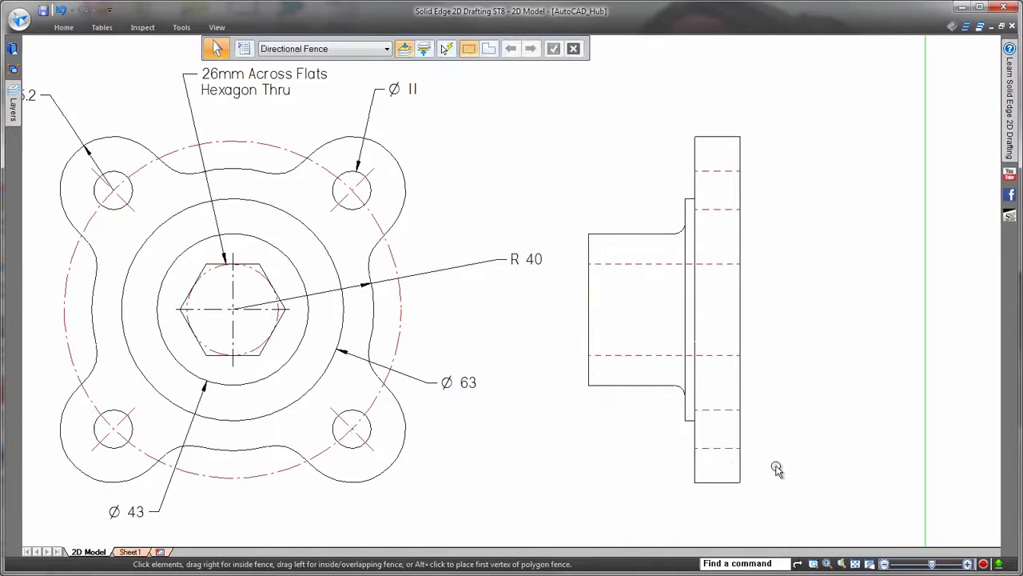
{"action": "left_click", "coordinate": [759, 563]}
{"action": "type", "text": "centerline"}
{"action": "key", "text": "Return"}
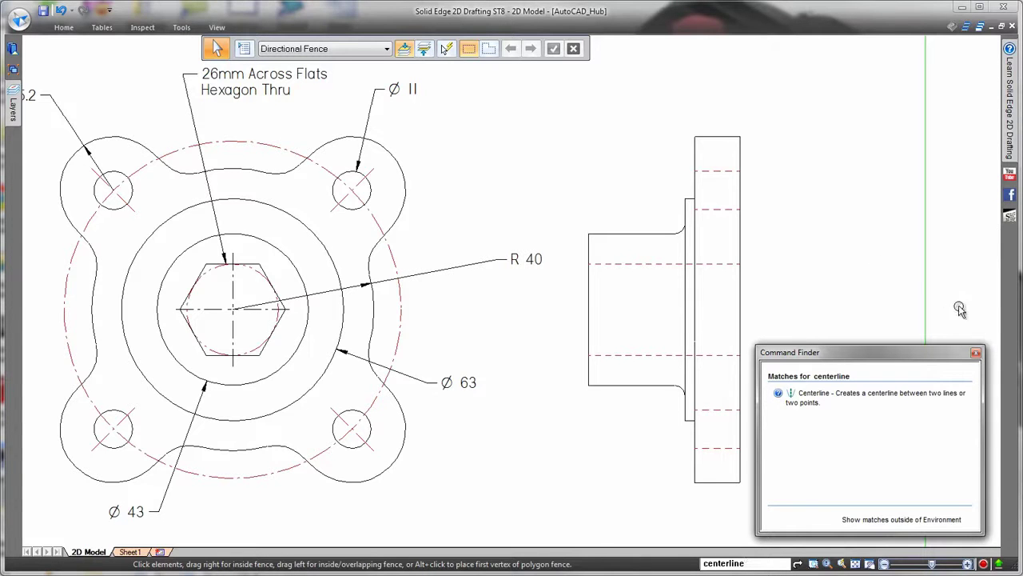
{"action": "left_click", "coordinate": [975, 353]}
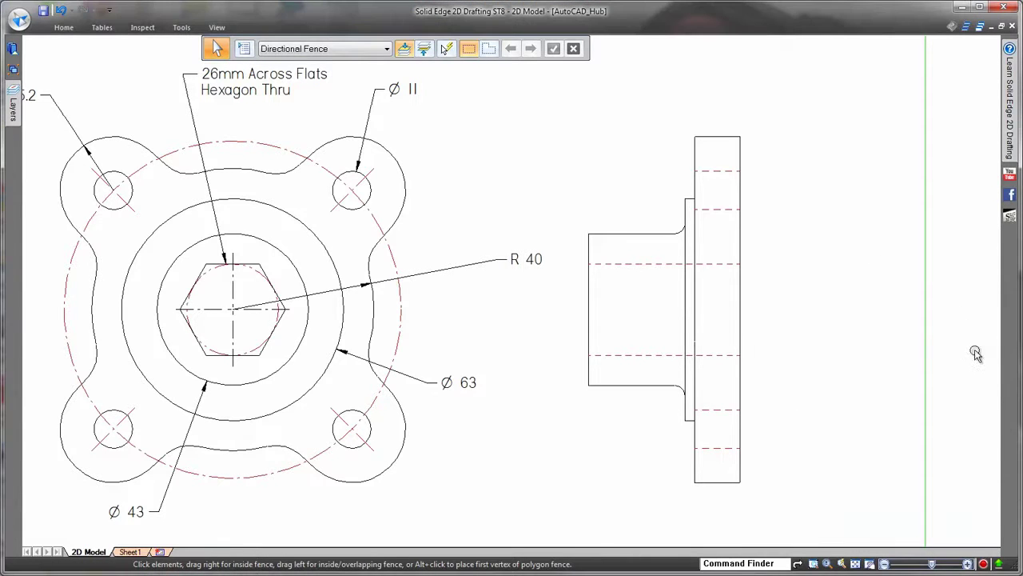
{"action": "left_click", "coordinate": [64, 28]}
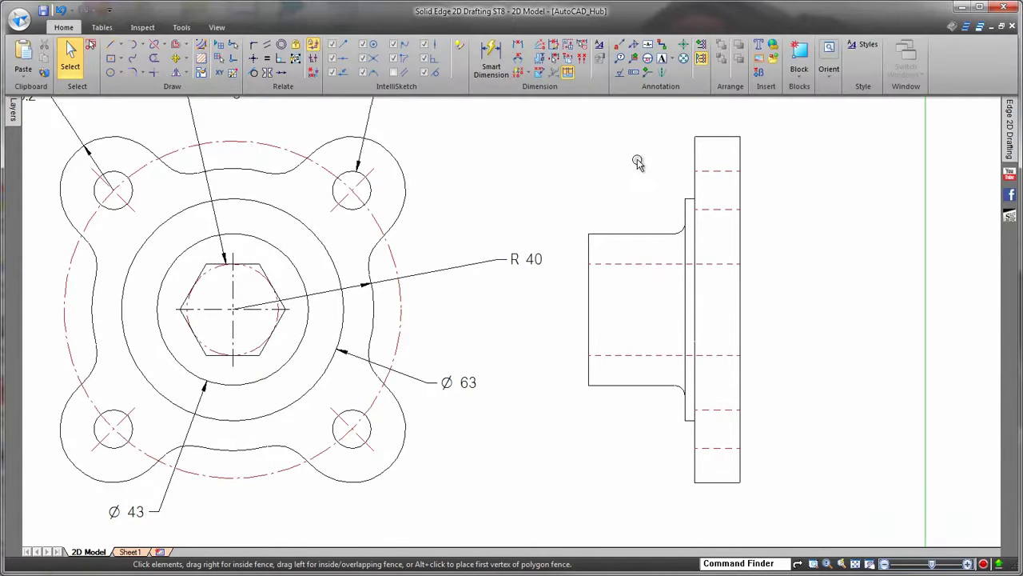
{"action": "left_click", "coordinate": [588, 179]}
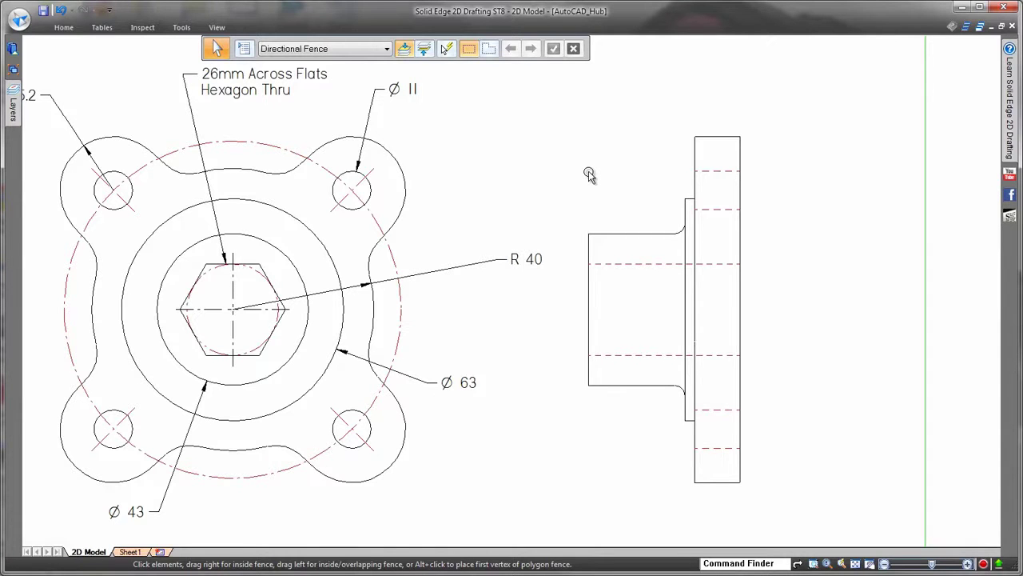
Start the Centerline tool with its colour set to Red
{"action": "right_click", "coordinate": [588, 174]}
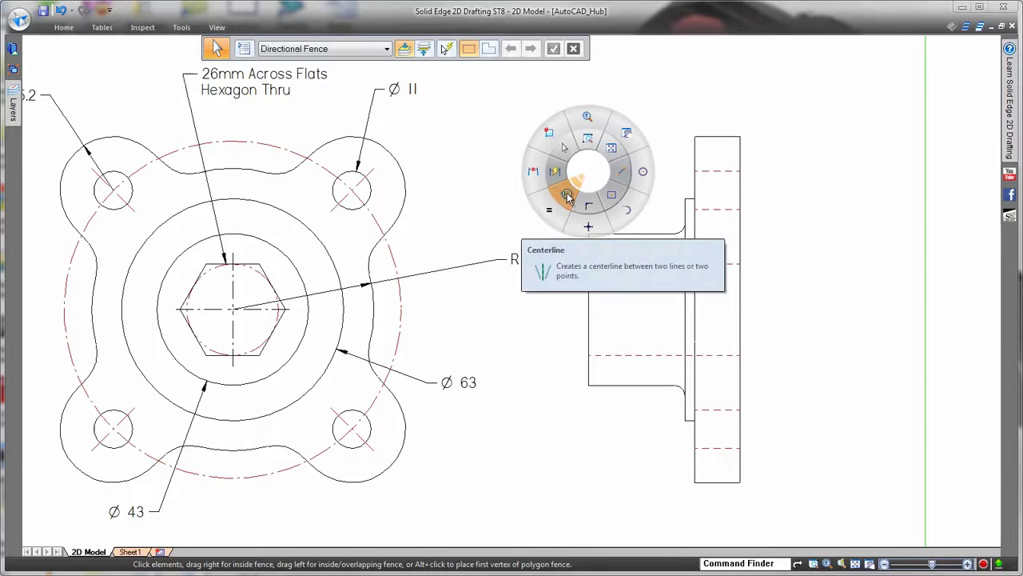
{"action": "left_click", "coordinate": [564, 194]}
{"action": "left_click", "coordinate": [339, 48]}
{"action": "left_click", "coordinate": [587, 265]}
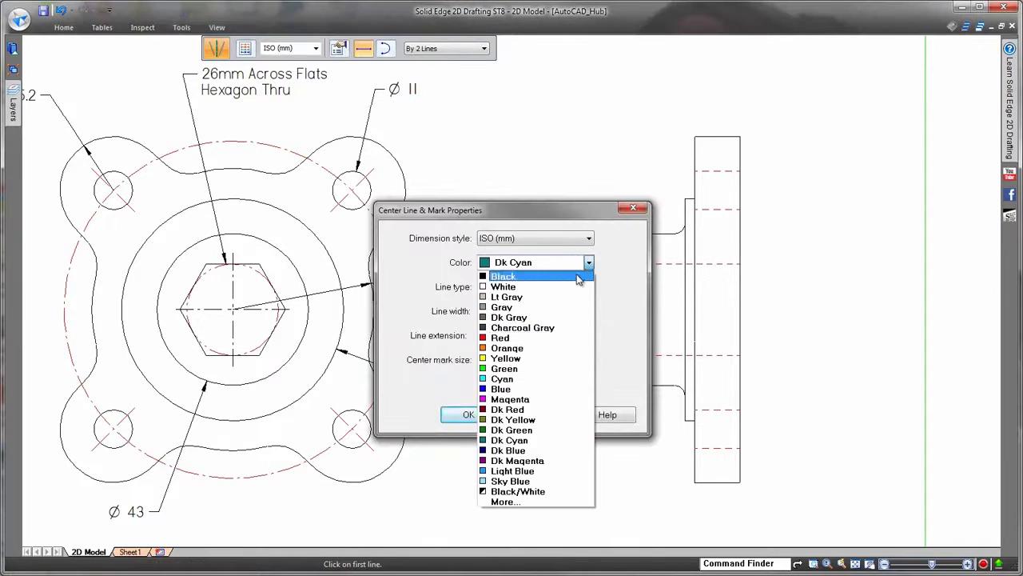
{"action": "left_click", "coordinate": [511, 342]}
{"action": "key", "text": "Return"}
Add centerlines between the upper hole, bore and lower hole line pairs in the side view
{"action": "left_click", "coordinate": [726, 169]}
{"action": "left_click", "coordinate": [727, 210]}
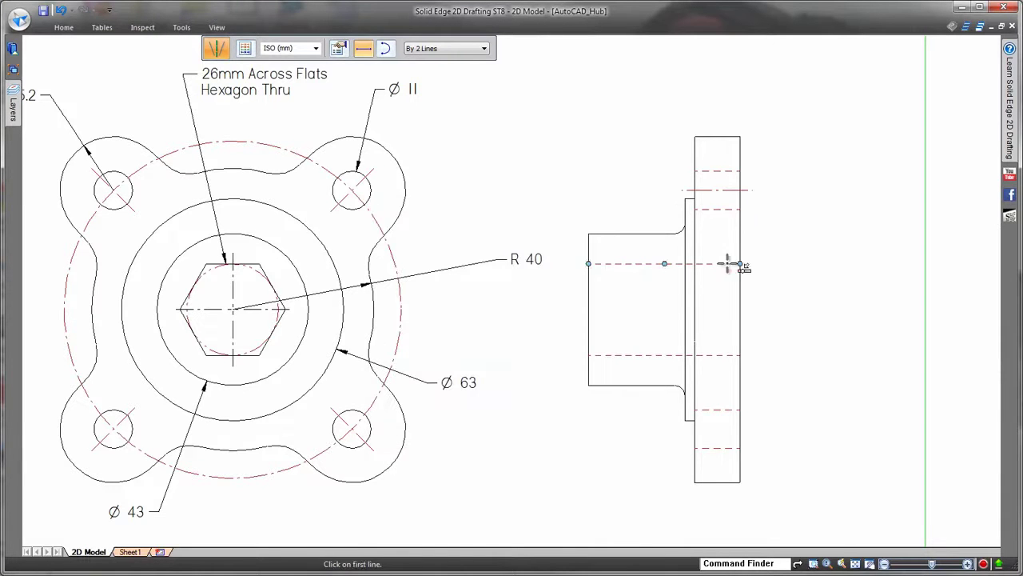
{"action": "left_click", "coordinate": [730, 264]}
{"action": "left_click", "coordinate": [726, 354]}
{"action": "left_click", "coordinate": [729, 449]}
{"action": "left_click", "coordinate": [730, 410]}
{"action": "key", "text": "Escape"}
Select the hexagon group in the front view and adjust a ribbon option
{"action": "left_click", "coordinate": [206, 313]}
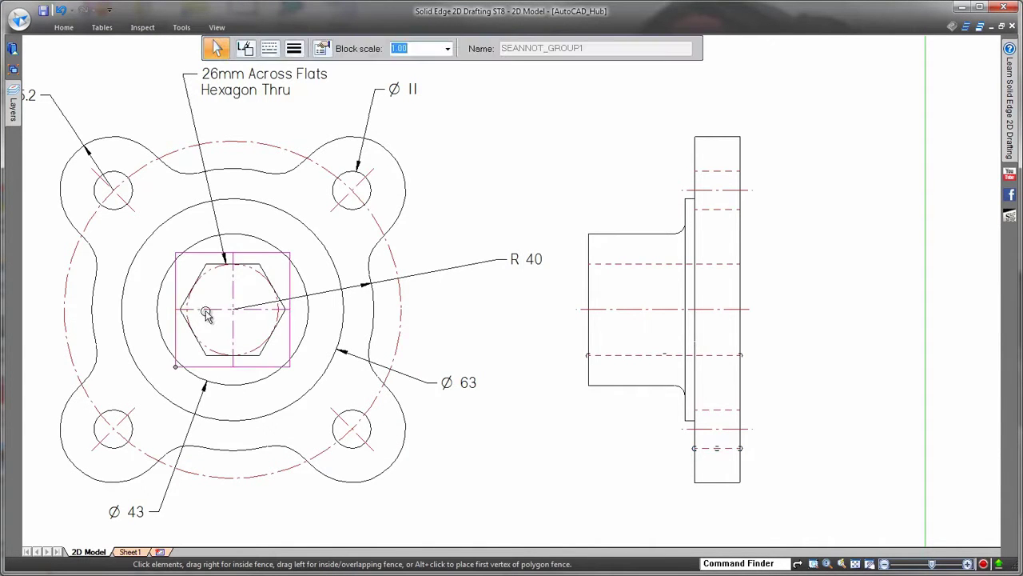
{"action": "left_click", "coordinate": [244, 47]}
{"action": "left_click", "coordinate": [557, 156]}
Start Smart Dimension using the ANSI (mm) dimension style
{"action": "right_click", "coordinate": [563, 159]}
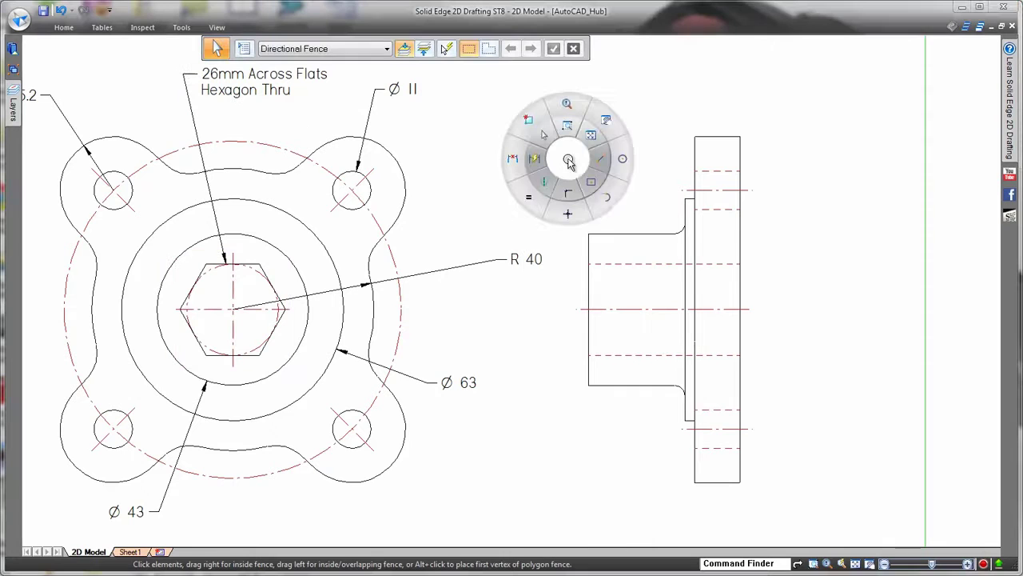
{"action": "left_click", "coordinate": [535, 158]}
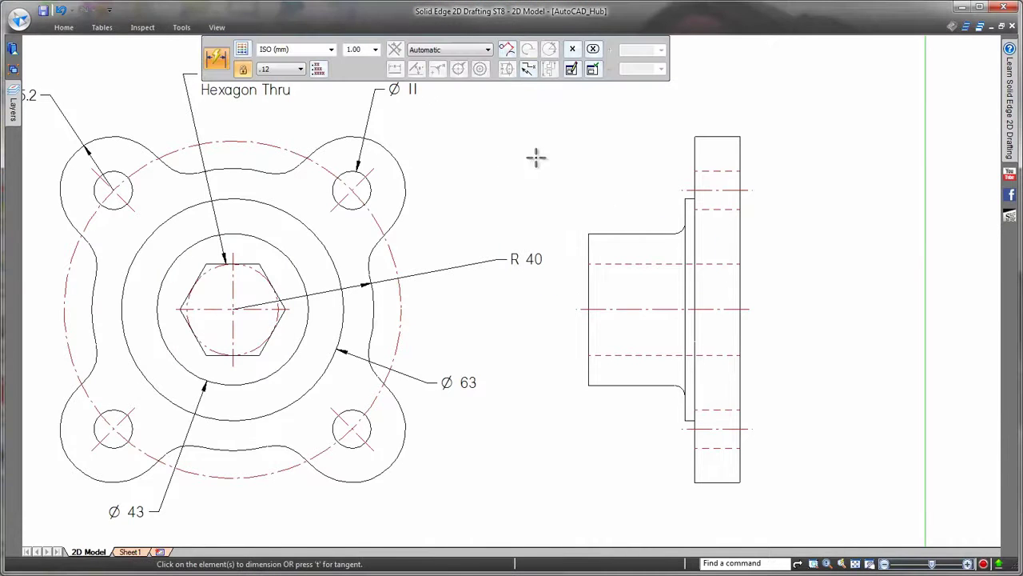
{"action": "left_click", "coordinate": [329, 50]}
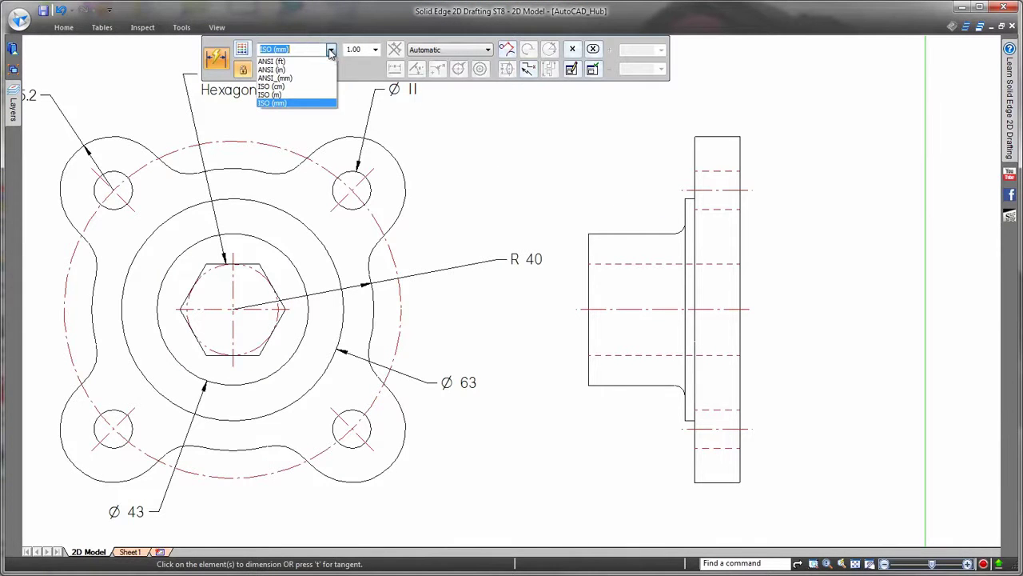
{"action": "left_click", "coordinate": [316, 78]}
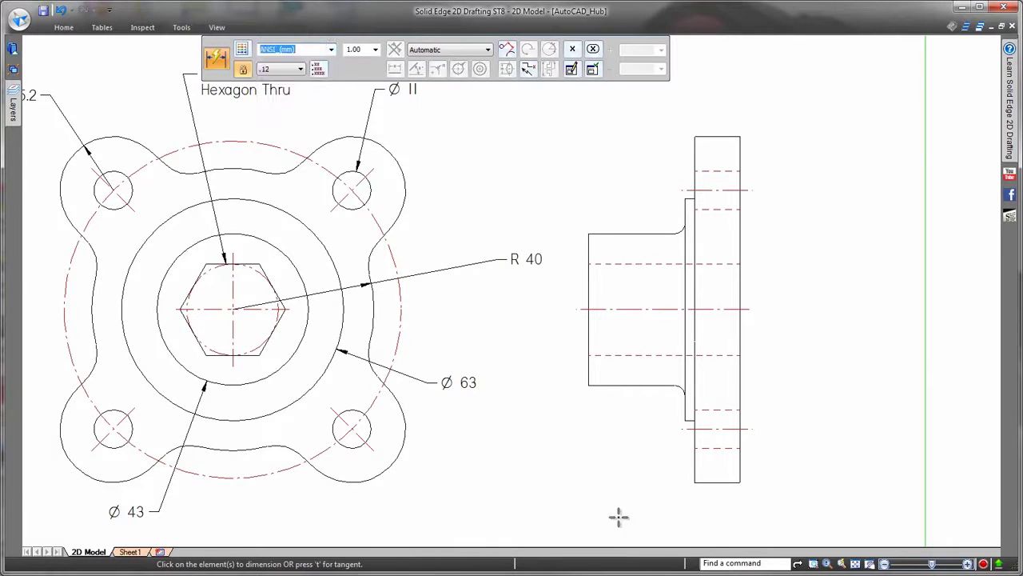
Dimension the side view: 13 flange thickness, 43 and 27.4 lengths, 98 height
{"action": "left_click", "coordinate": [708, 481]}
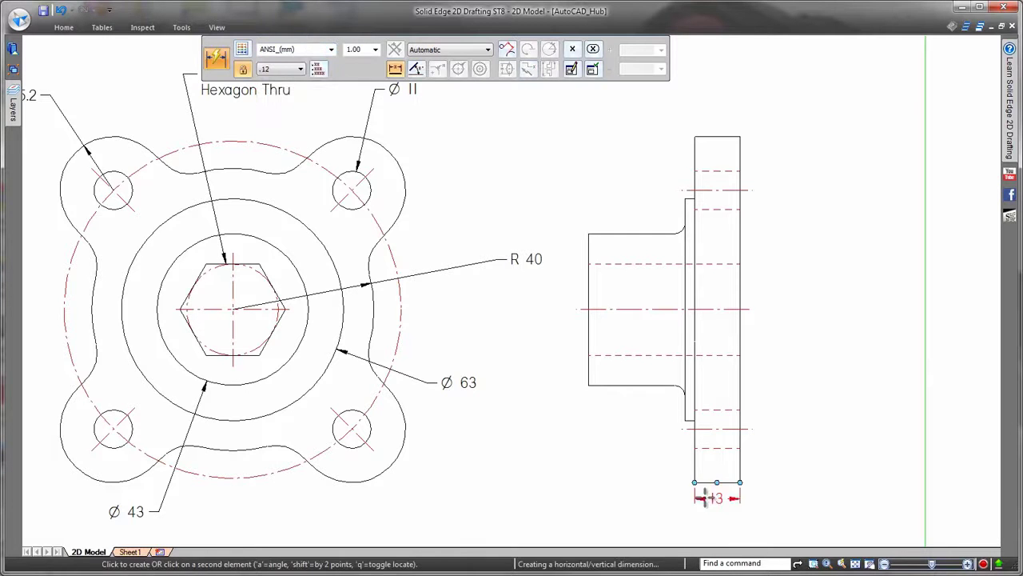
{"action": "left_click", "coordinate": [658, 509]}
{"action": "left_click", "coordinate": [589, 339]}
{"action": "left_click", "coordinate": [741, 208]}
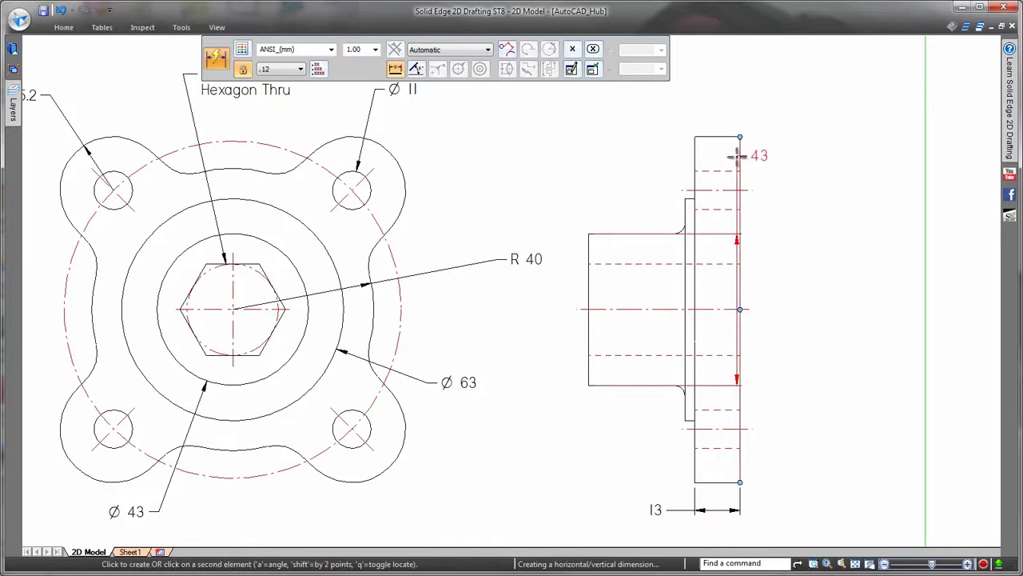
{"action": "left_click", "coordinate": [704, 101]}
{"action": "left_click", "coordinate": [686, 224]}
{"action": "left_click", "coordinate": [589, 248]}
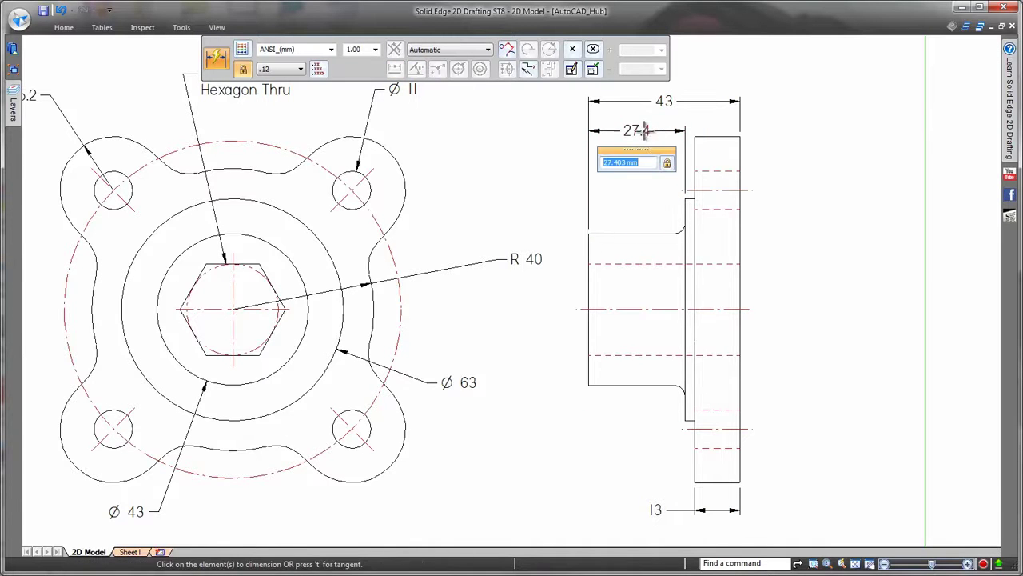
{"action": "left_click", "coordinate": [646, 130]}
{"action": "left_click", "coordinate": [729, 138]}
{"action": "left_click", "coordinate": [729, 482]}
{"action": "left_click", "coordinate": [792, 432]}
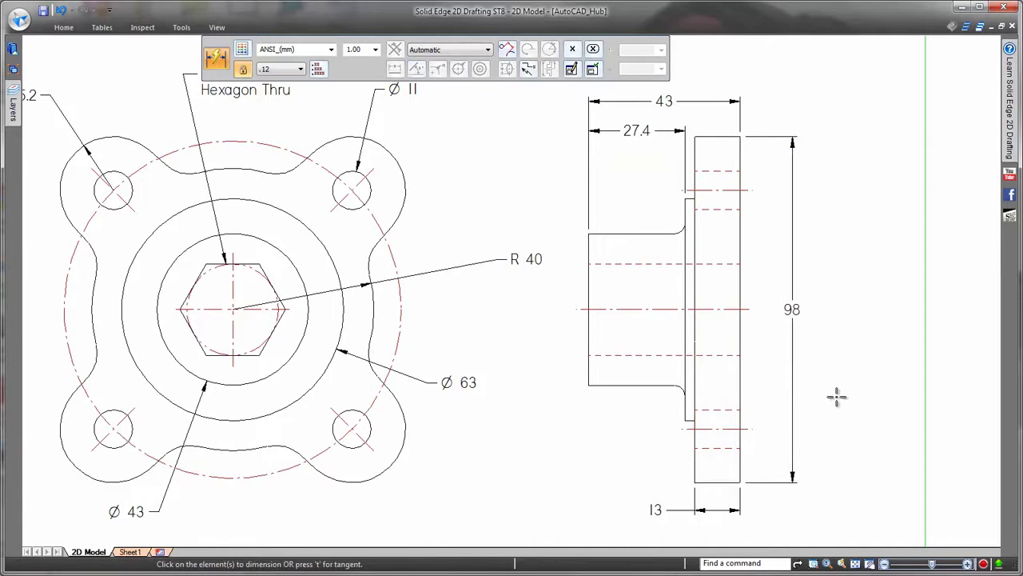
{"action": "key", "text": "Escape"}
Fit the sheet, then save as AutoCAD documents (*.dwg) with the name AutoCAD_Hub_Rev
{"action": "key", "text": "ctrl+f"}
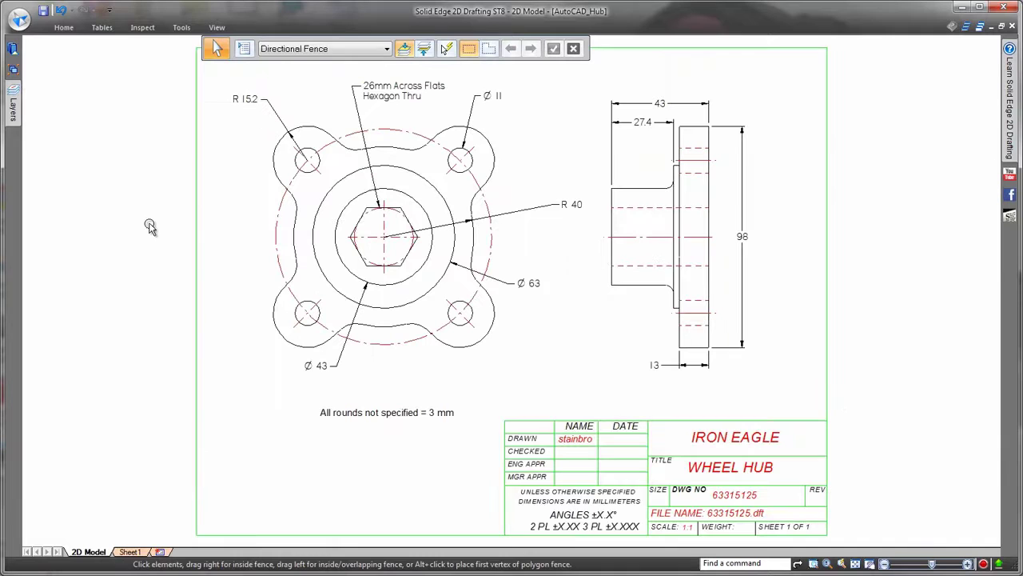
{"action": "left_click", "coordinate": [19, 20]}
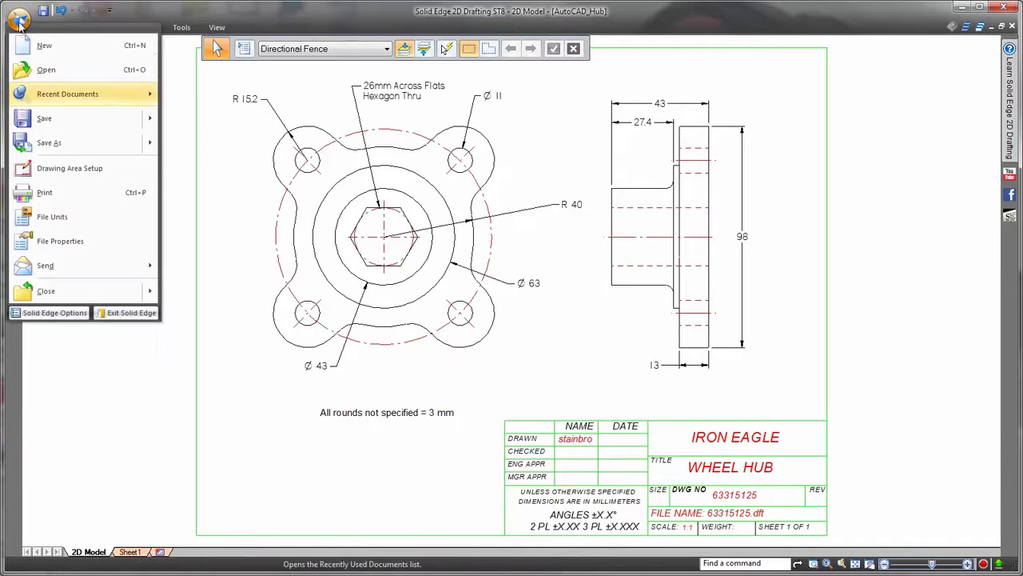
{"action": "left_click", "coordinate": [40, 143]}
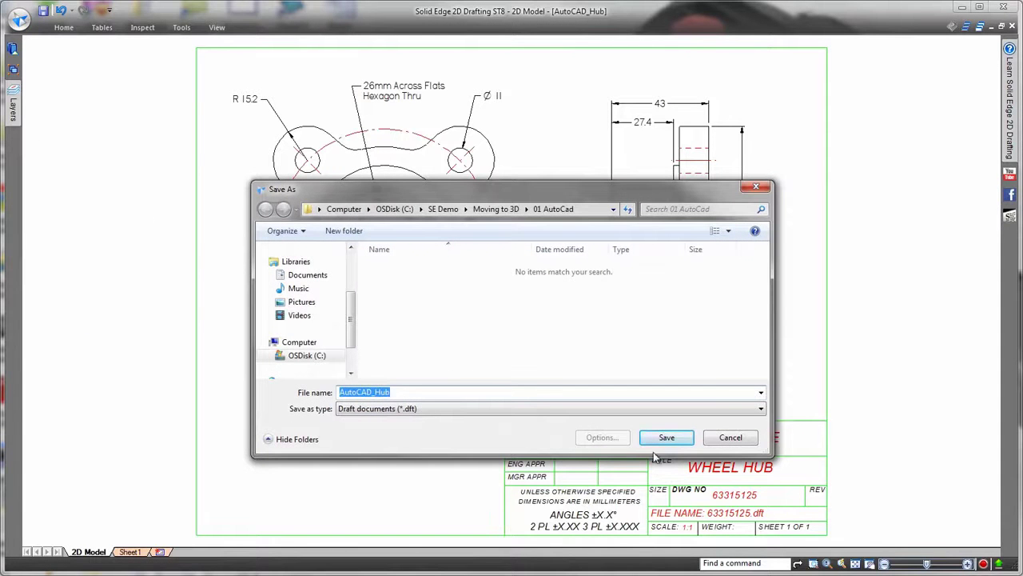
{"action": "left_click", "coordinate": [761, 408]}
{"action": "left_click", "coordinate": [736, 444]}
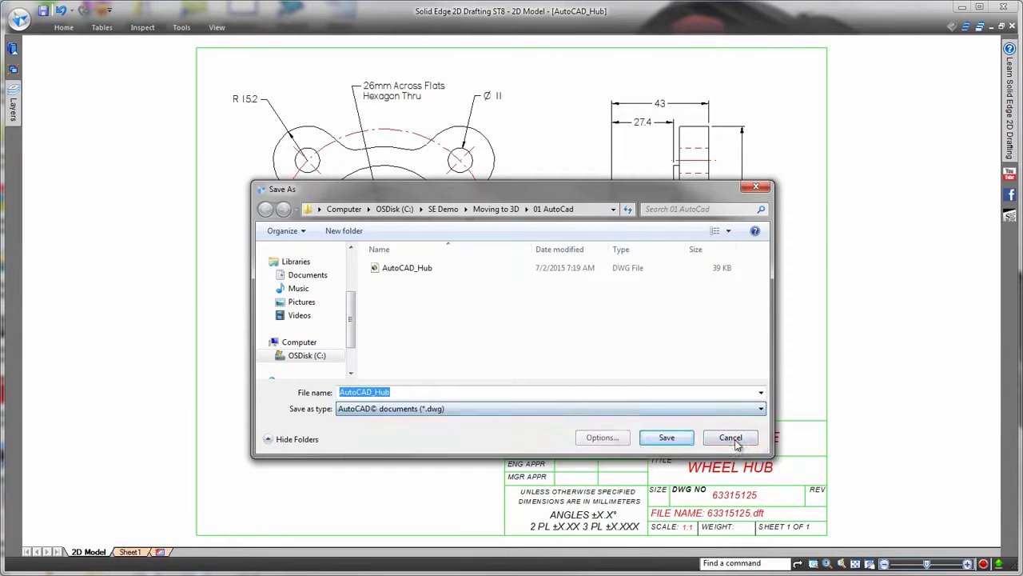
{"action": "left_click", "coordinate": [406, 391]}
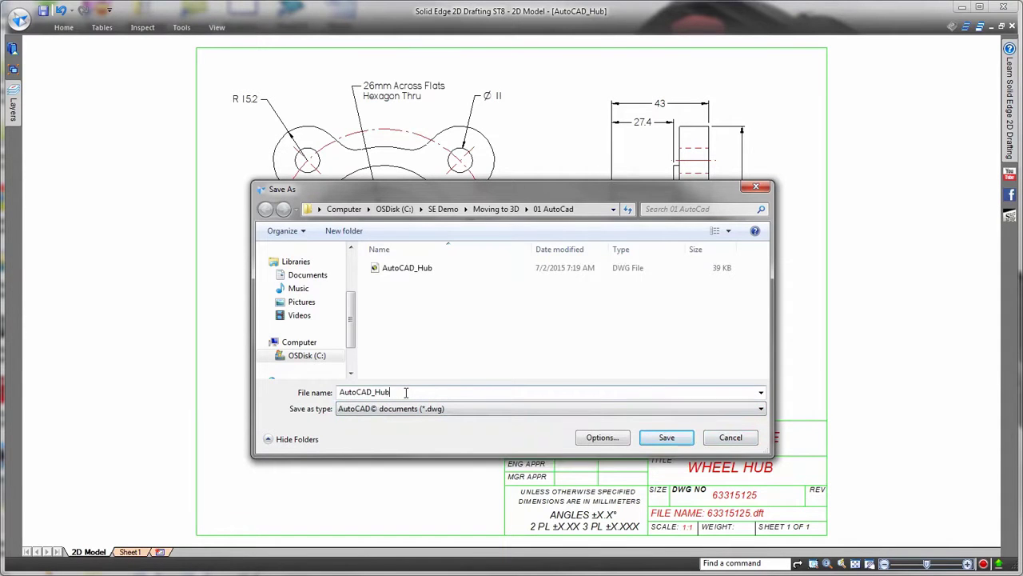
{"action": "type", "text": "_Rev"}
{"action": "left_click", "coordinate": [664, 436]}
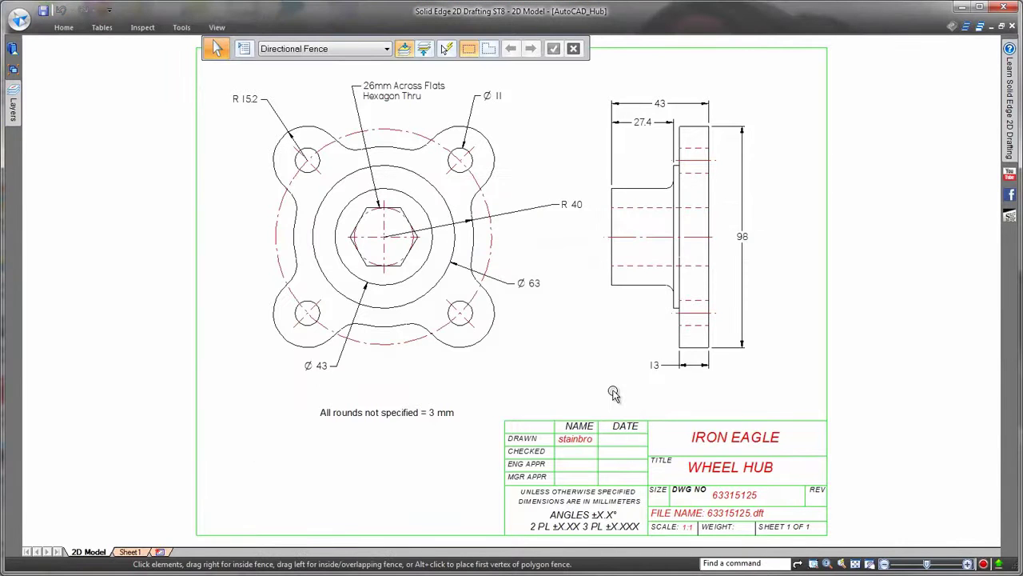